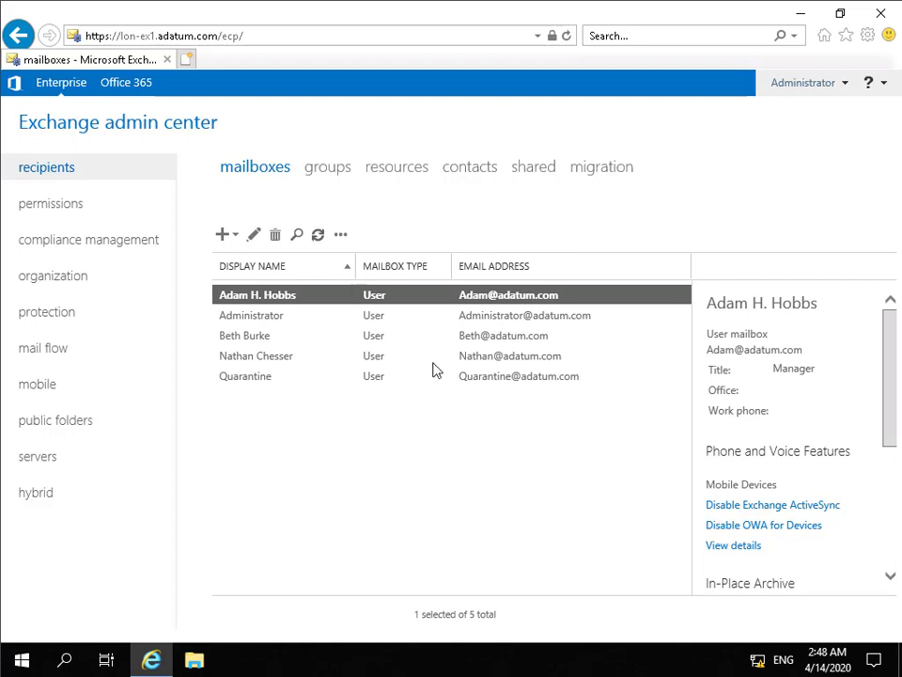
Start a new admin role group in the permissions settings and name it MarketingAdmins.
{"action": "left_click", "coordinate": [73, 208]}
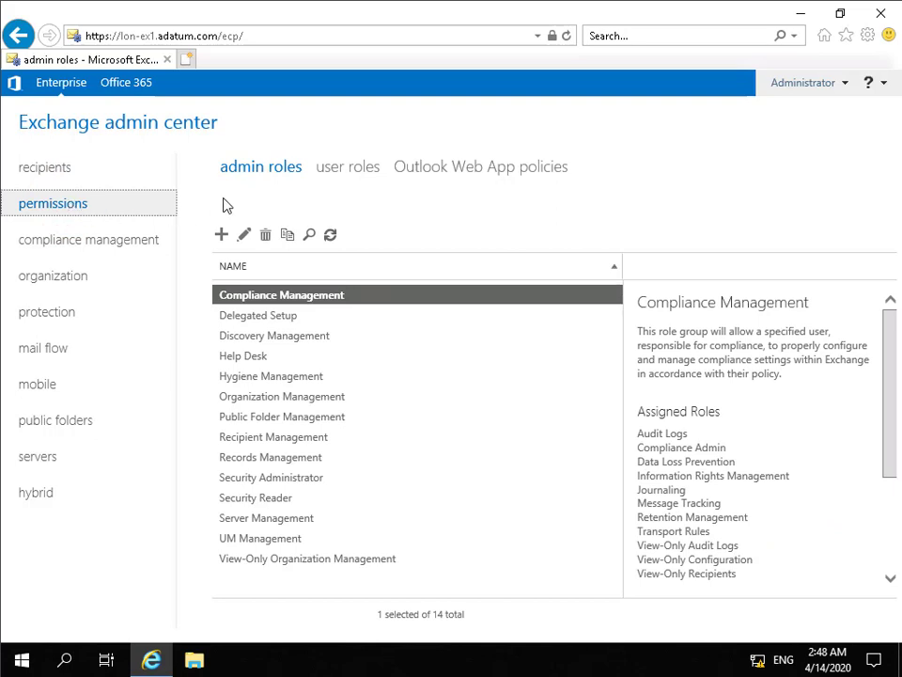
{"action": "left_click", "coordinate": [222, 234]}
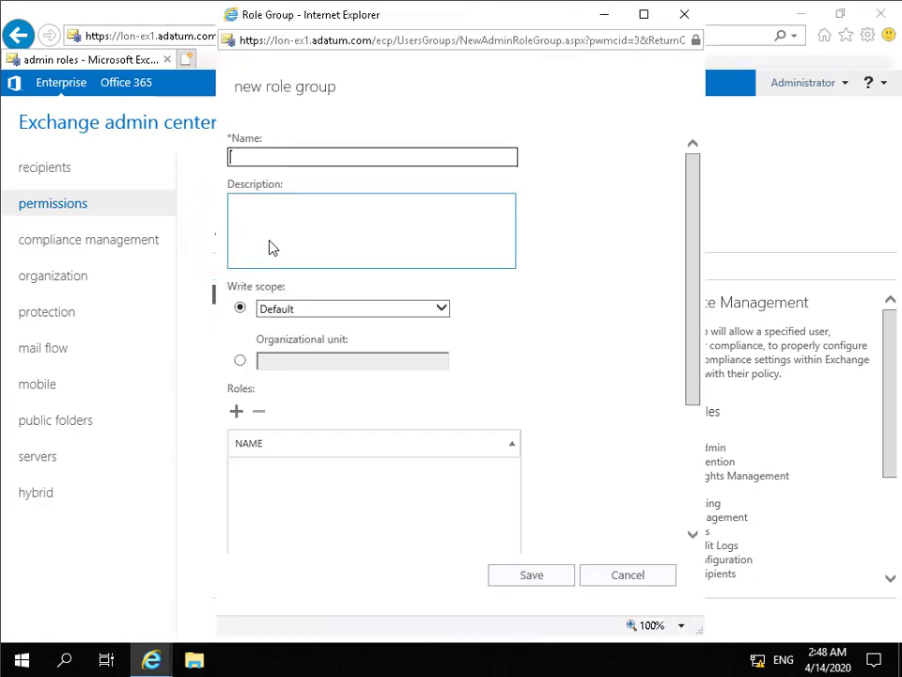
{"action": "type", "text": "MarketingAdmins"}
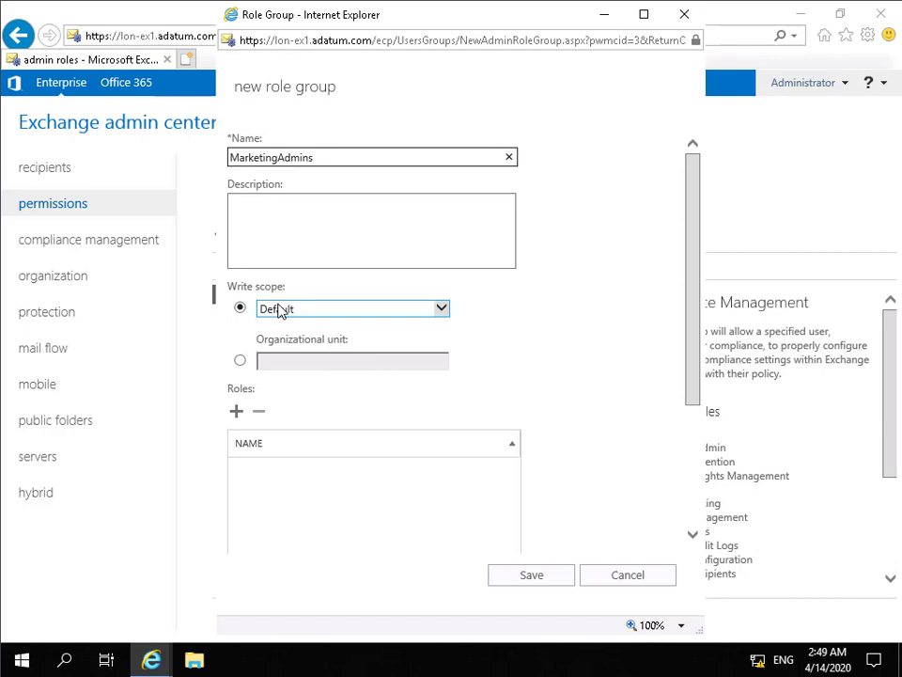
Assign the Mail Recipient Creation and Mail Recipients roles to the new role group.
{"action": "left_click", "coordinate": [236, 411]}
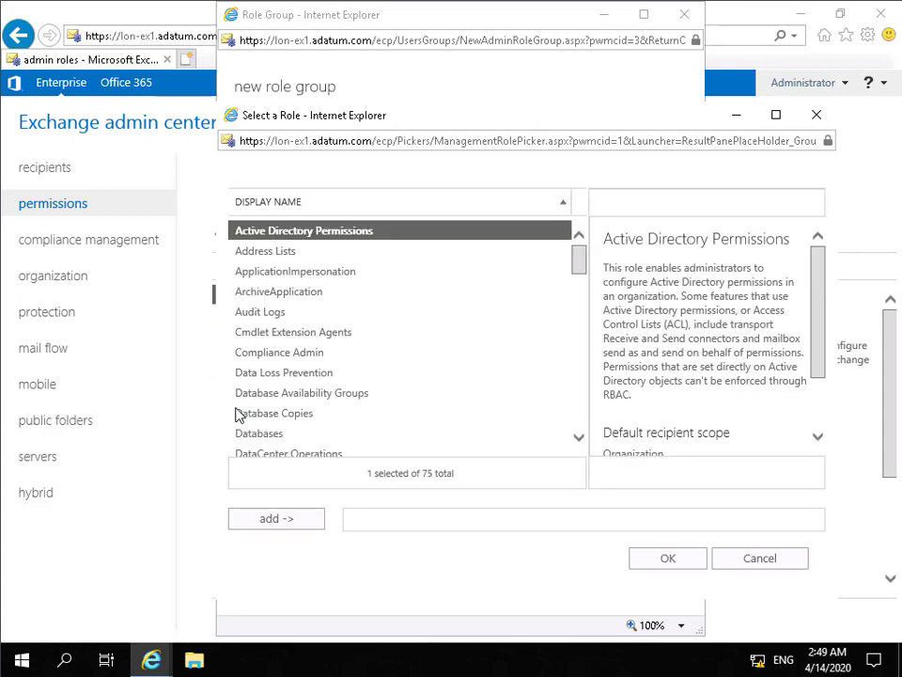
{"action": "left_click", "coordinate": [579, 439]}
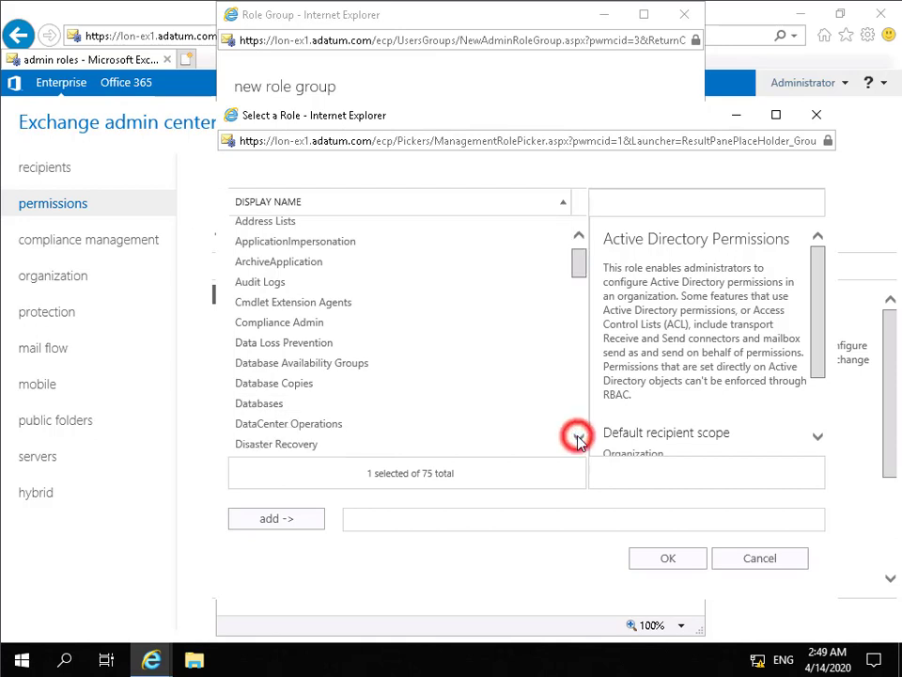
{"action": "left_click", "coordinate": [579, 439]}
{"action": "left_click", "coordinate": [579, 439]}
{"action": "left_click", "coordinate": [579, 439]}
{"action": "left_click", "coordinate": [579, 439]}
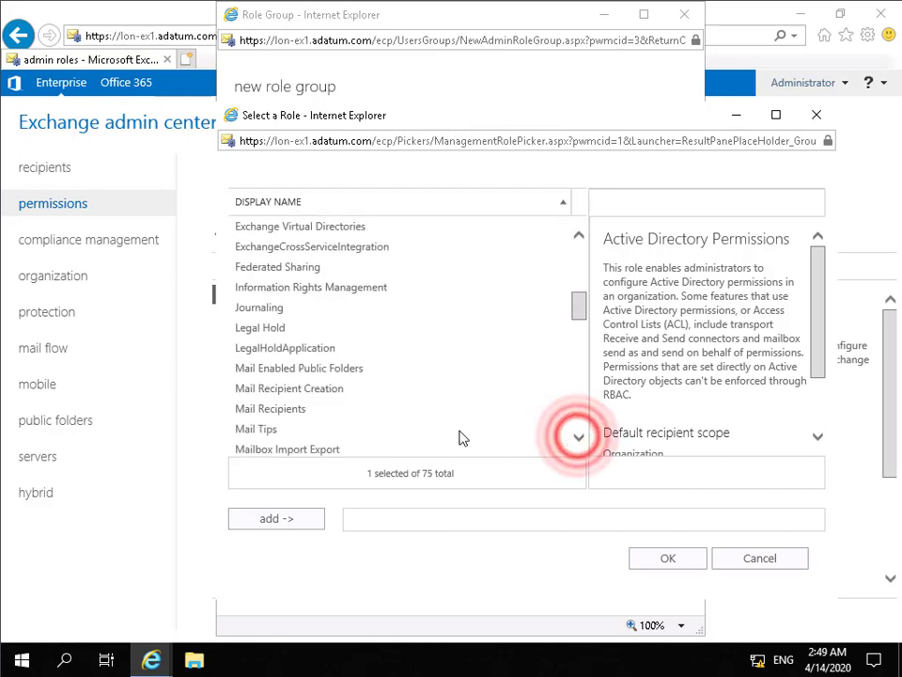
{"action": "left_click", "coordinate": [292, 390]}
{"action": "left_click", "coordinate": [292, 518]}
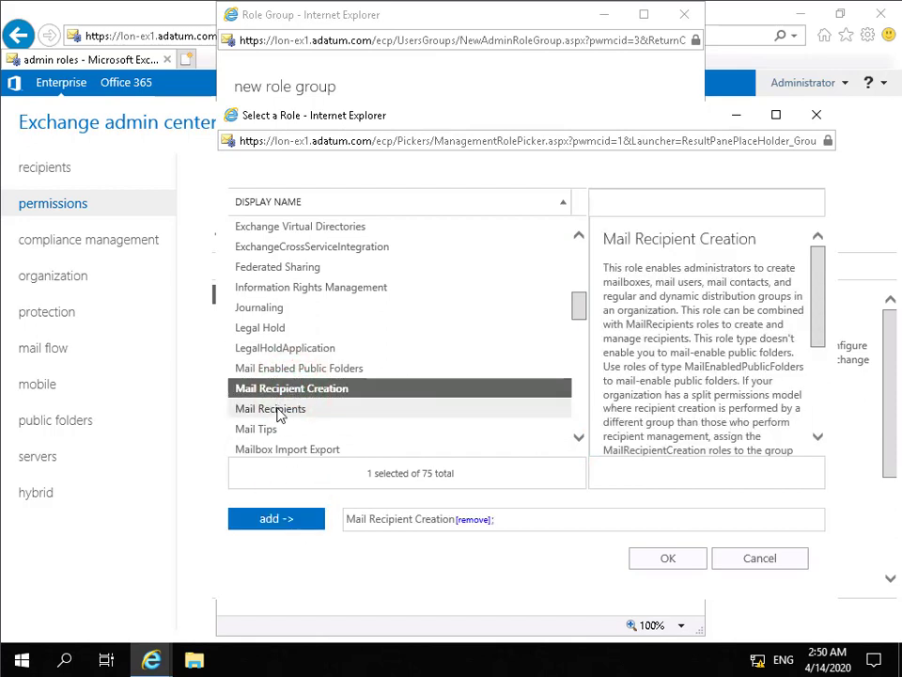
{"action": "left_click", "coordinate": [244, 407]}
{"action": "left_click", "coordinate": [288, 520]}
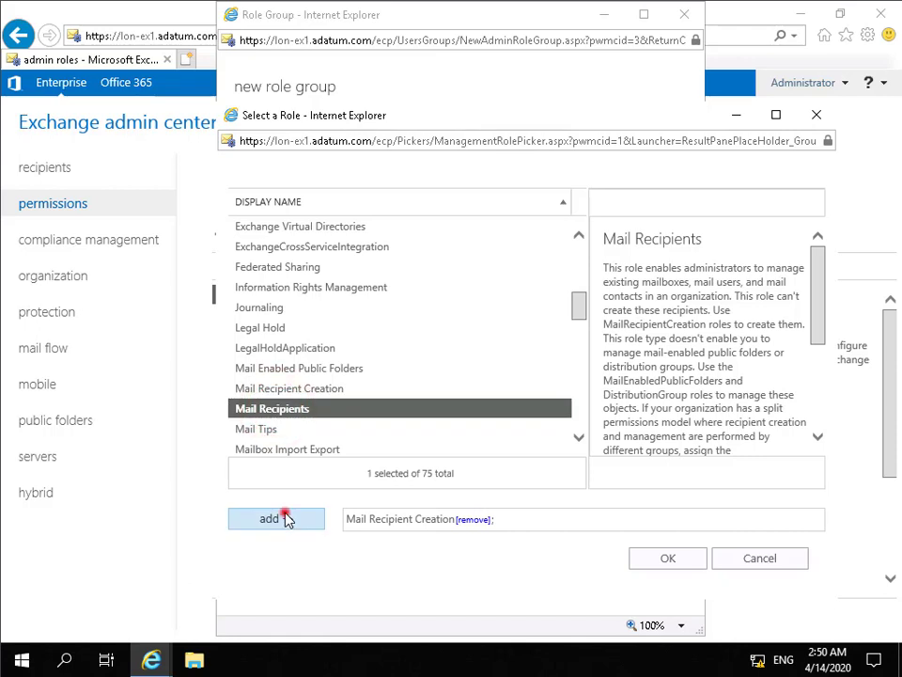
{"action": "left_click", "coordinate": [666, 559]}
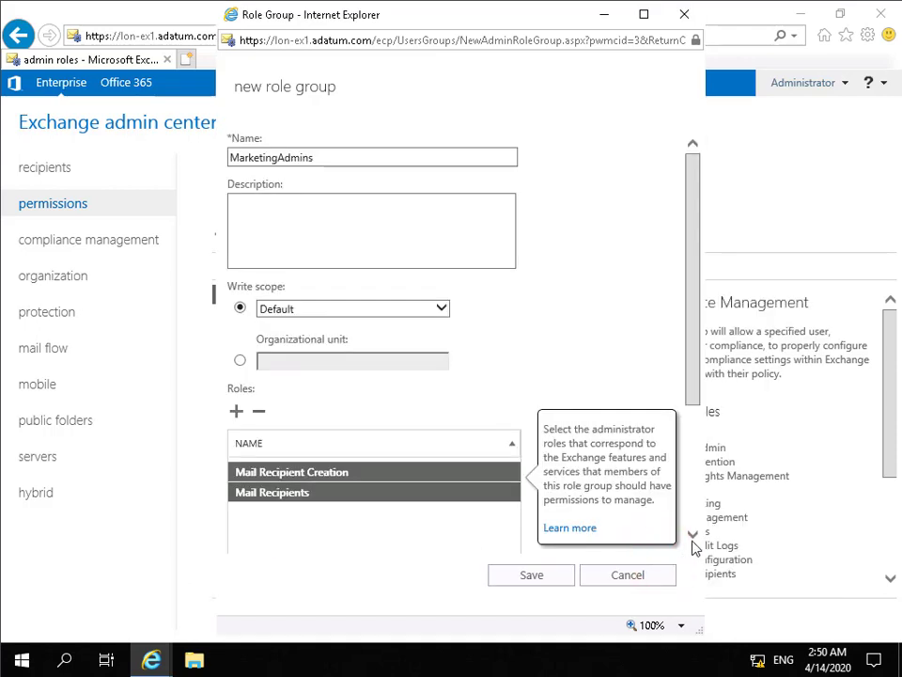
Add the chosen user from the Adatum.com/Sales folder as a member of the role group and save the group.
{"action": "left_click", "coordinate": [692, 536]}
{"action": "left_click", "coordinate": [692, 536]}
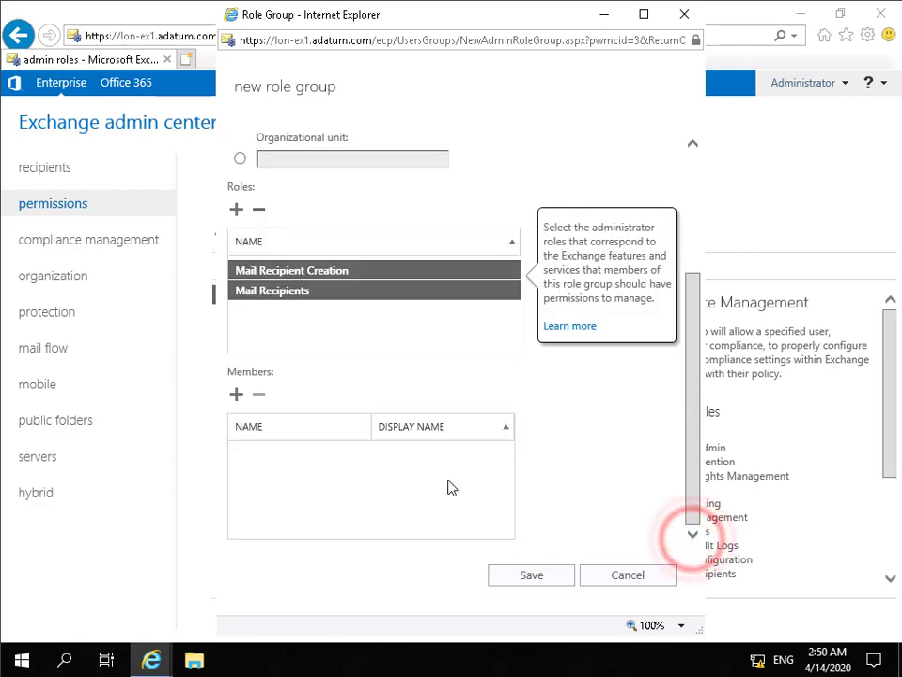
{"action": "left_click", "coordinate": [236, 395]}
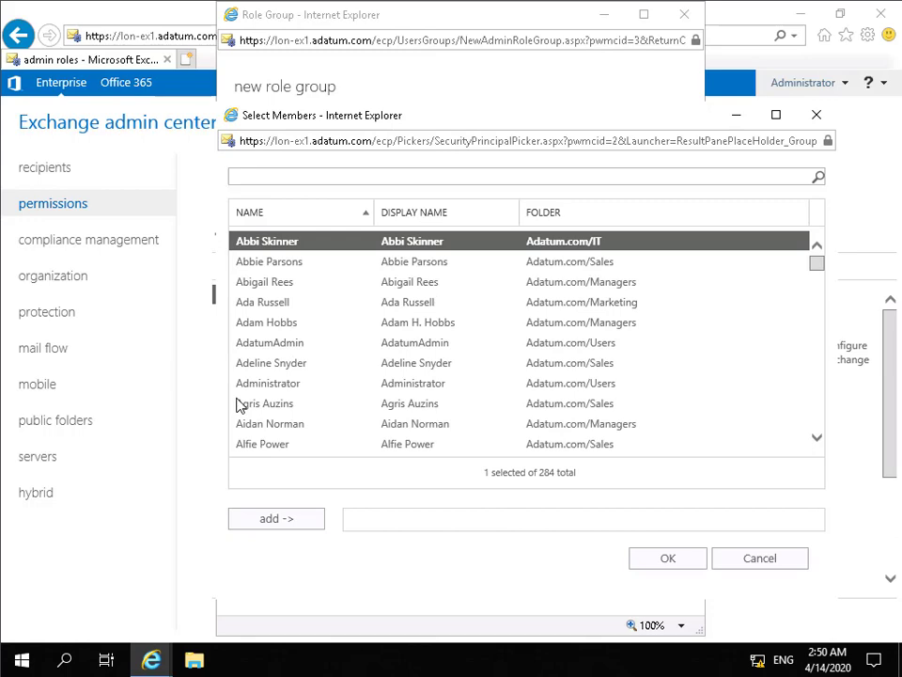
{"action": "left_click", "coordinate": [817, 439]}
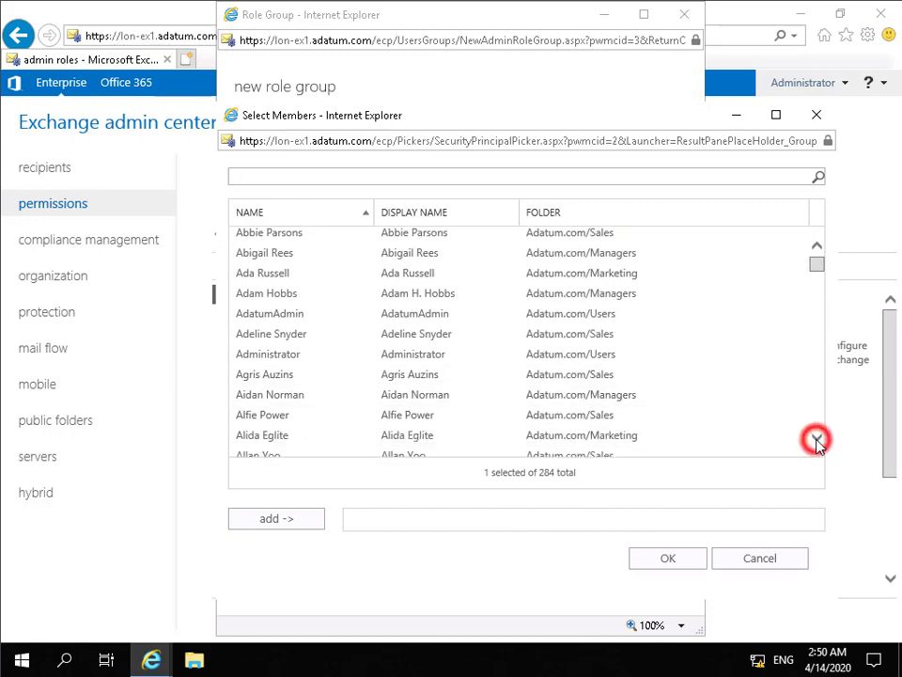
{"action": "left_click_drag", "start_coordinate": [817, 439], "coordinate": [817, 444]}
{"action": "left_click", "coordinate": [292, 439]}
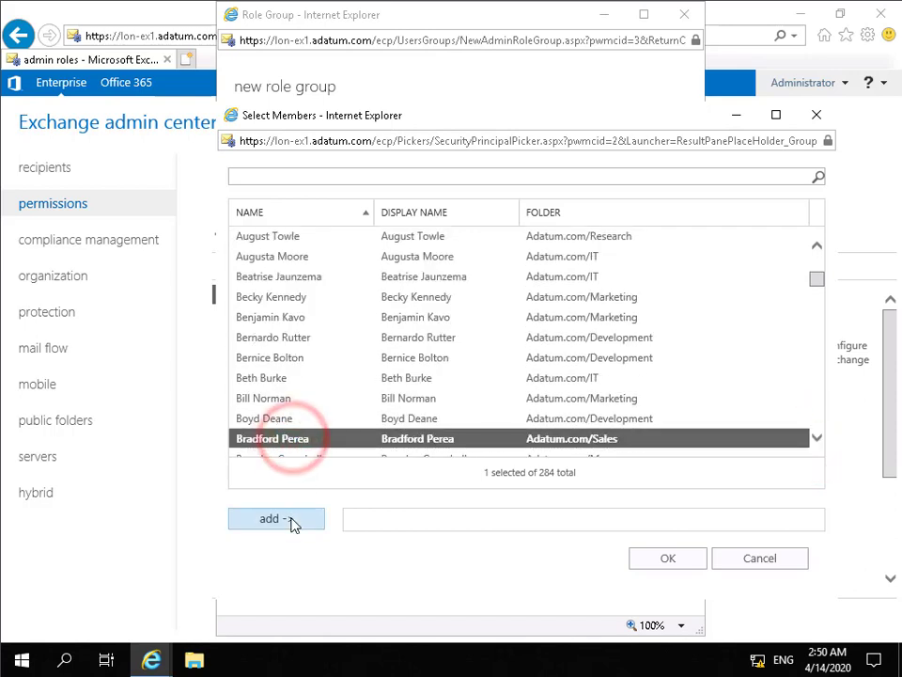
{"action": "left_click", "coordinate": [292, 521]}
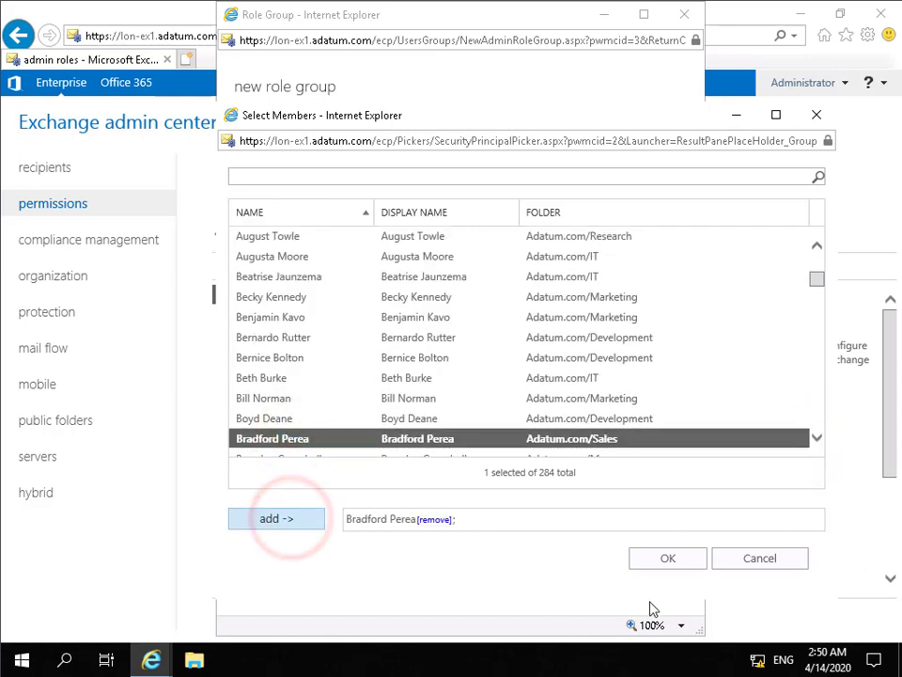
{"action": "left_click", "coordinate": [665, 558]}
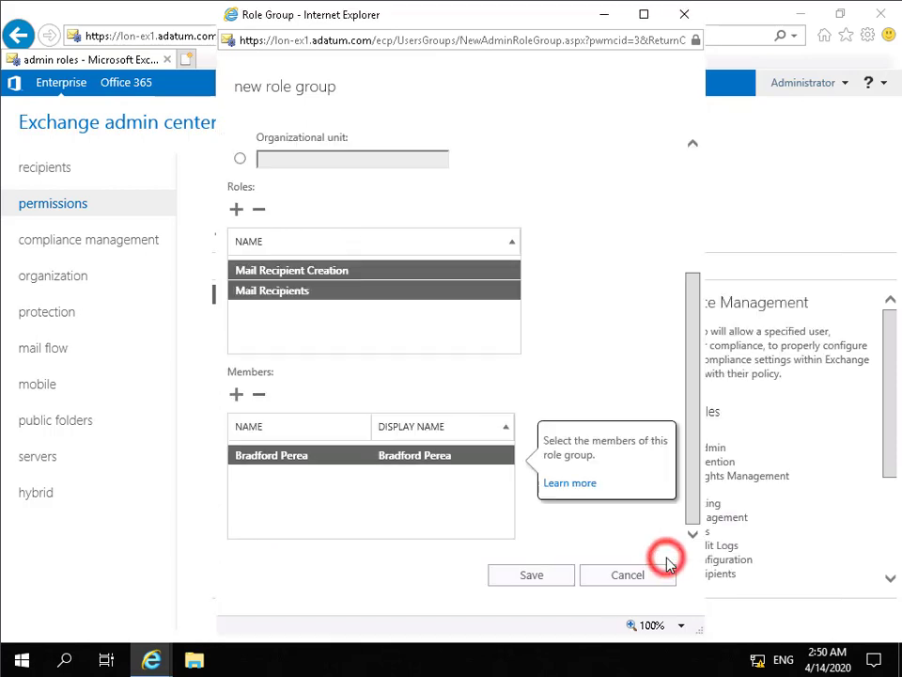
{"action": "left_click", "coordinate": [531, 577]}
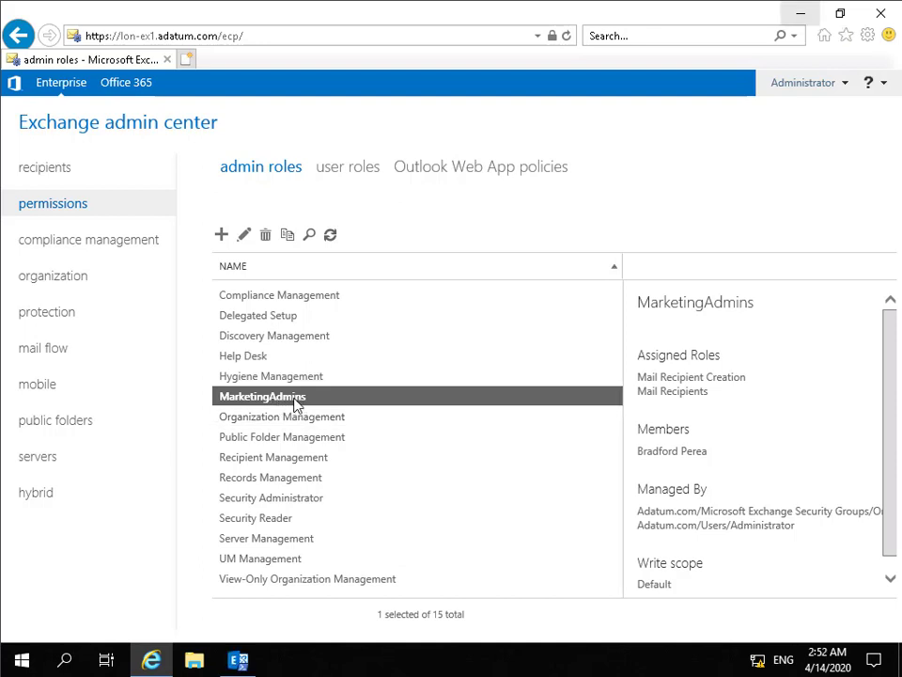
In Exchange Management Shell, run Get-ManagementRoleAssignment -RoleAssignee MarketingAdmins | Set-ManagementRoleAssignment -RecipientOrganizationalUnitScope "adatum.com/Marketing".
{"action": "left_click", "coordinate": [238, 660]}
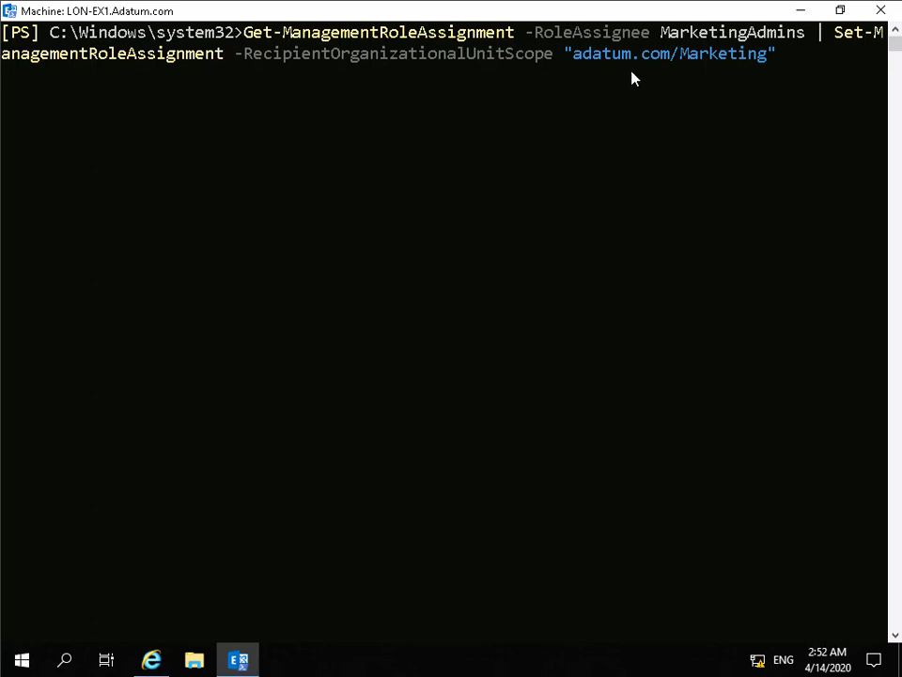
{"action": "key", "text": "Return"}
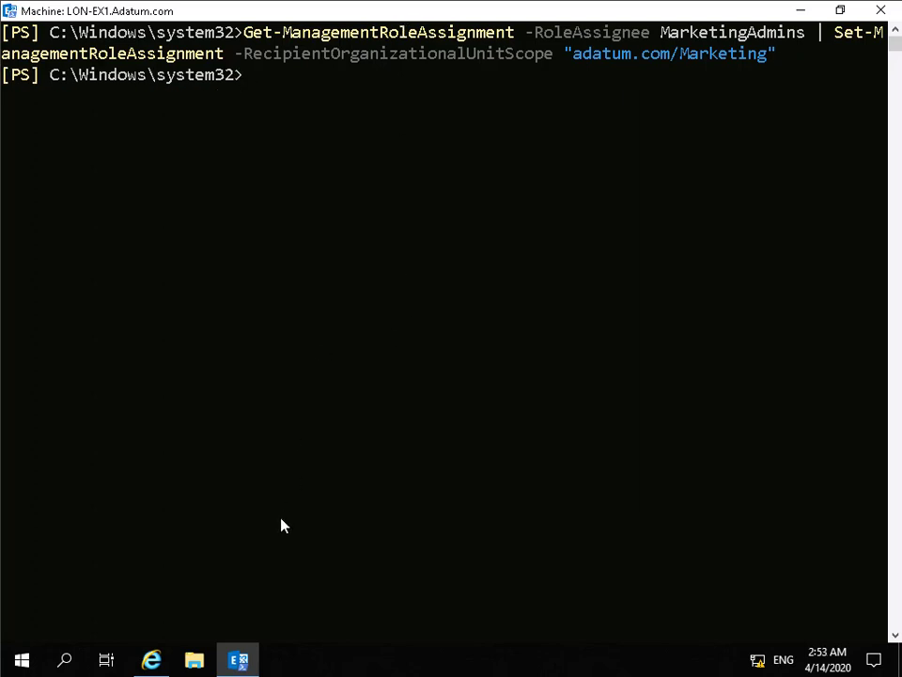
Check the MarketingAdmins write scope in the Exchange admin center and its group among the Exchange security groups in Active Directory Users and Computers.
{"action": "left_click", "coordinate": [158, 658]}
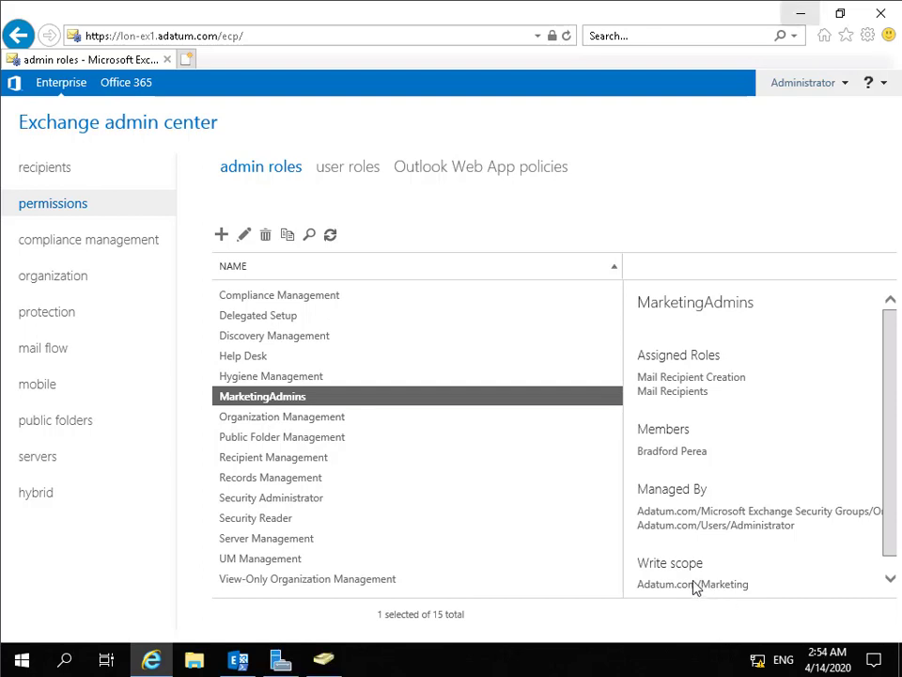
{"action": "left_click", "coordinate": [322, 661]}
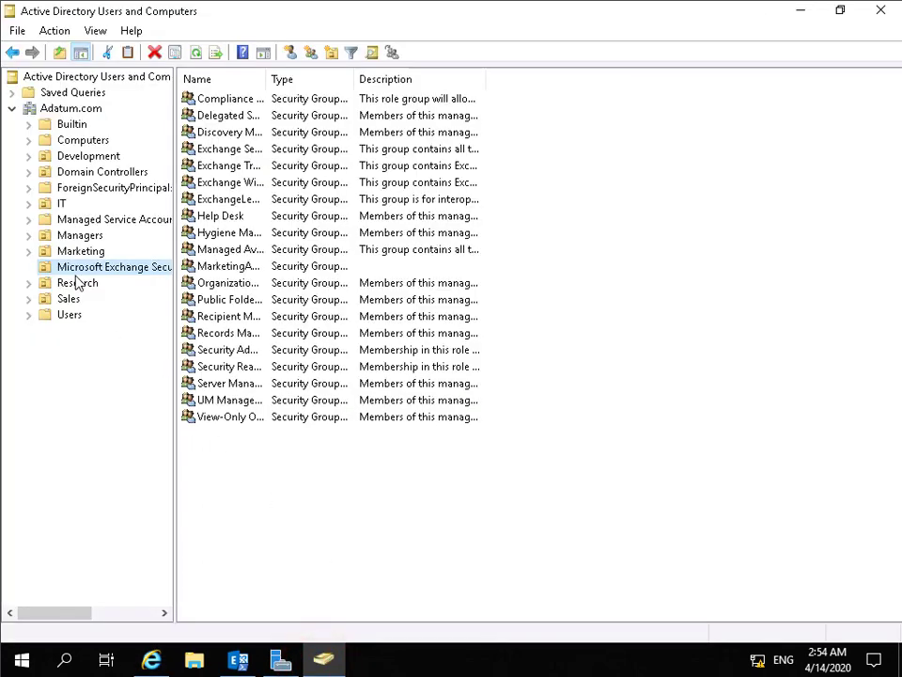
{"action": "left_click", "coordinate": [156, 272]}
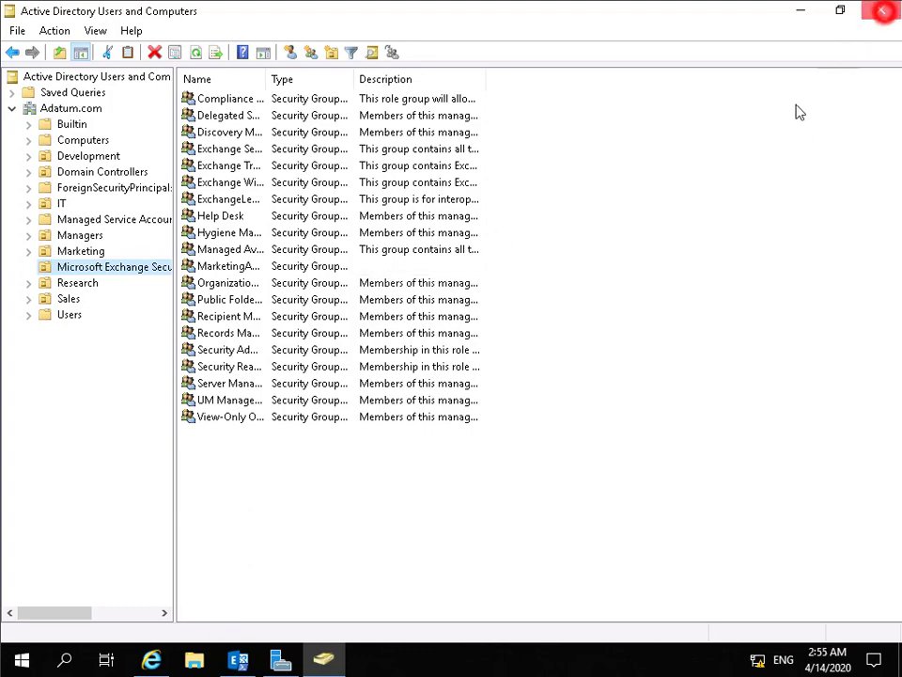
{"action": "left_click", "coordinate": [887, 15]}
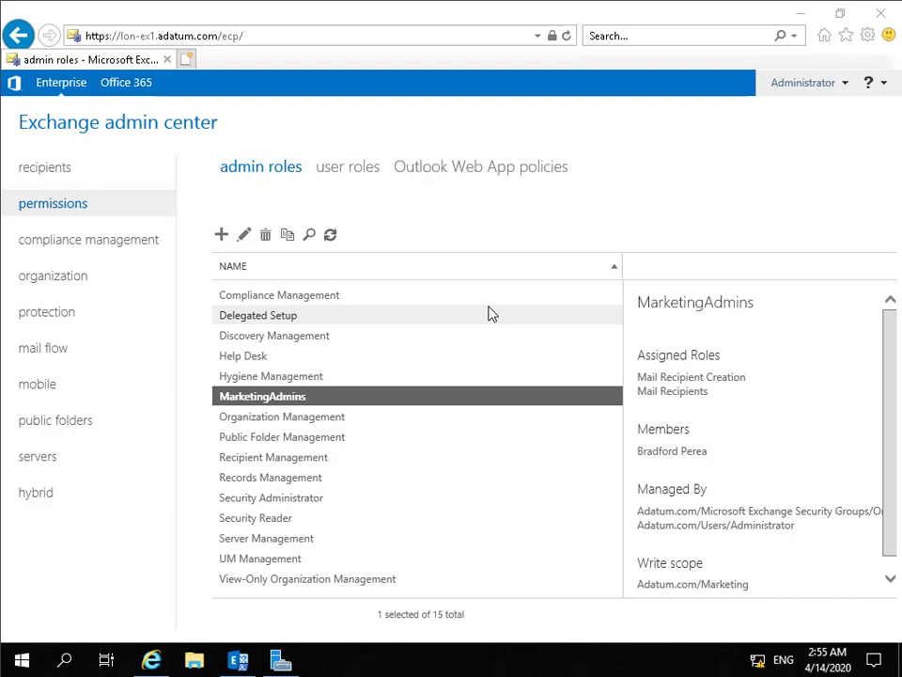
Sign out of the administrator account and sign back in to the Exchange admin center with the new role group member's adatum account.
{"action": "left_click", "coordinate": [843, 82]}
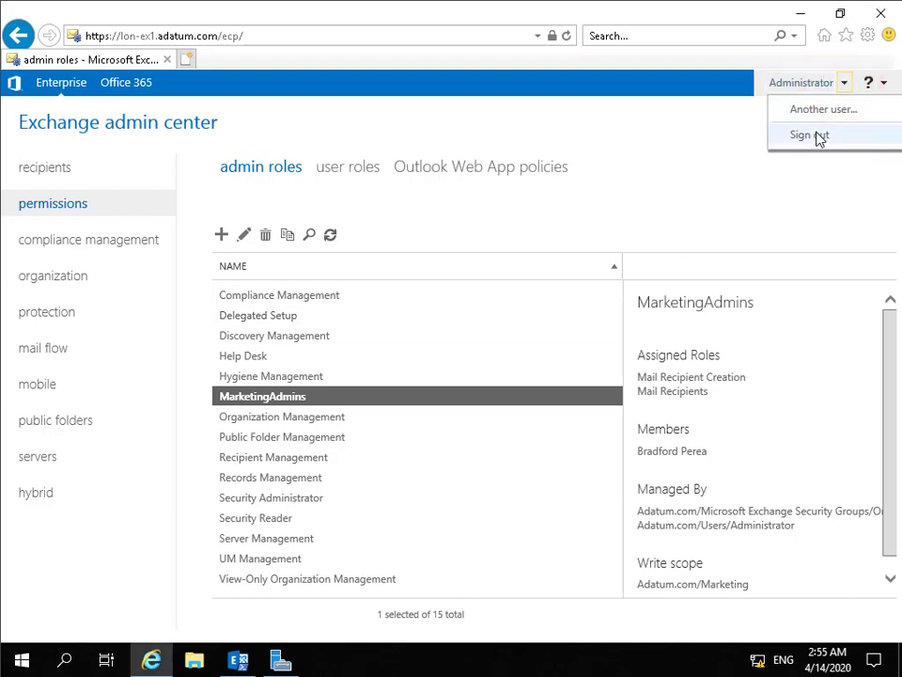
{"action": "left_click", "coordinate": [818, 136]}
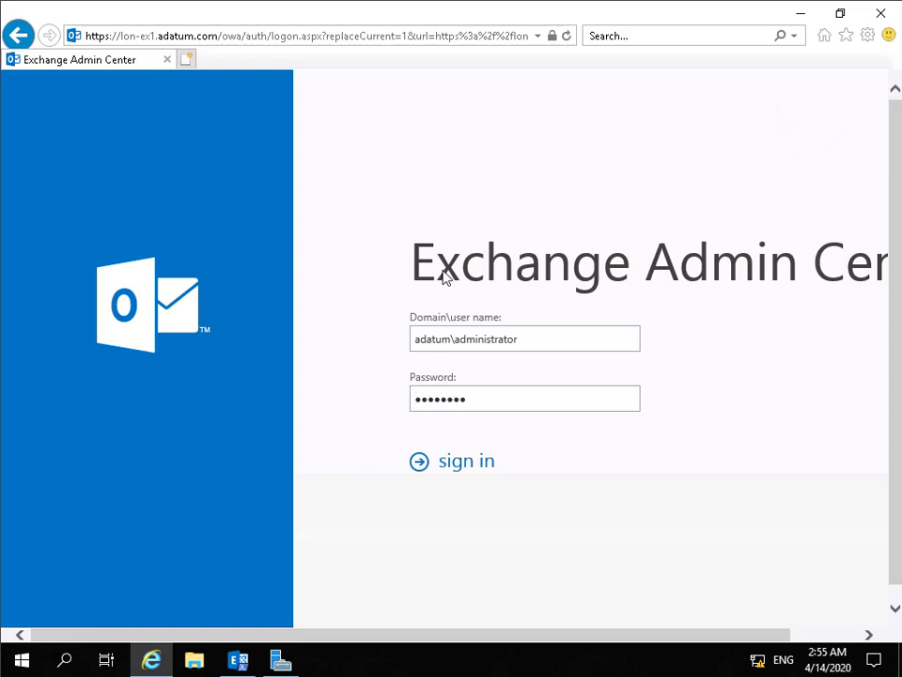
{"action": "left_click", "coordinate": [532, 344]}
{"action": "key", "text": "BackSpace"}
{"action": "key", "text": "BackSpace"}
{"action": "key", "text": "BackSpace"}
{"action": "key", "text": "BackSpace"}
{"action": "key", "text": "BackSpace"}
{"action": "key", "text": "BackSpace"}
{"action": "key", "text": "BackSpace"}
{"action": "key", "text": "BackSpace"}
{"action": "key", "text": "BackSpace"}
{"action": "key", "text": "BackSpace"}
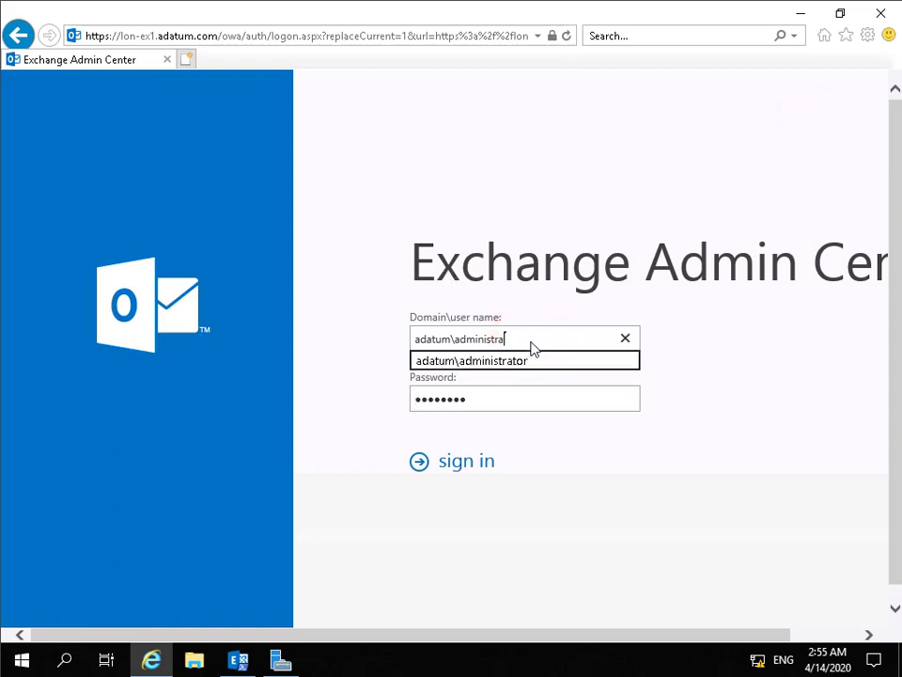
{"action": "key", "text": "BackSpace"}
{"action": "key", "text": "BackSpace"}
{"action": "key", "text": "BackSpace"}
{"action": "type", "text": "brad"}
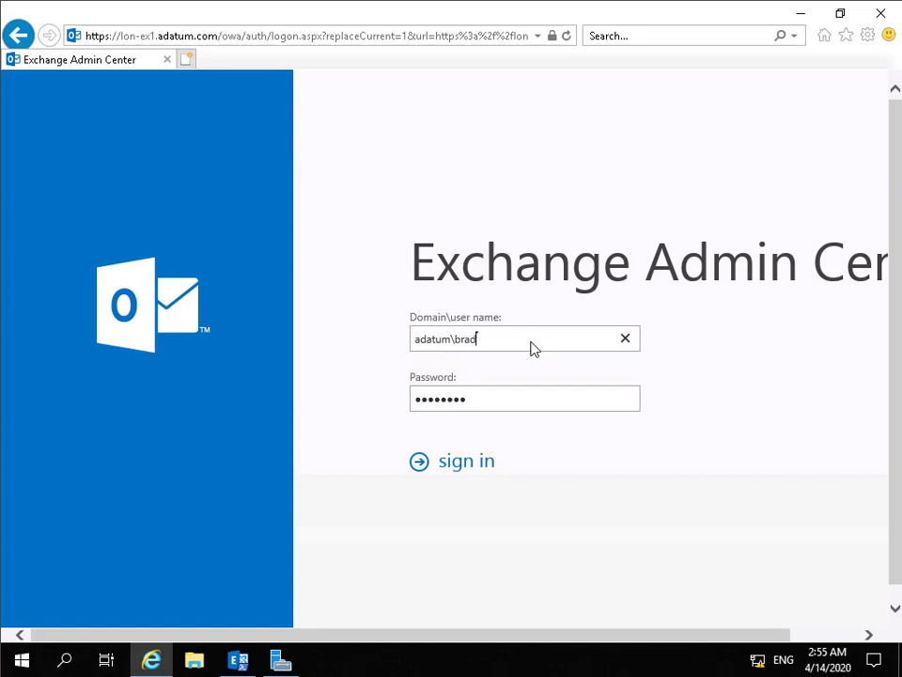
{"action": "type", "text": "ford"}
{"action": "left_click", "coordinate": [483, 462]}
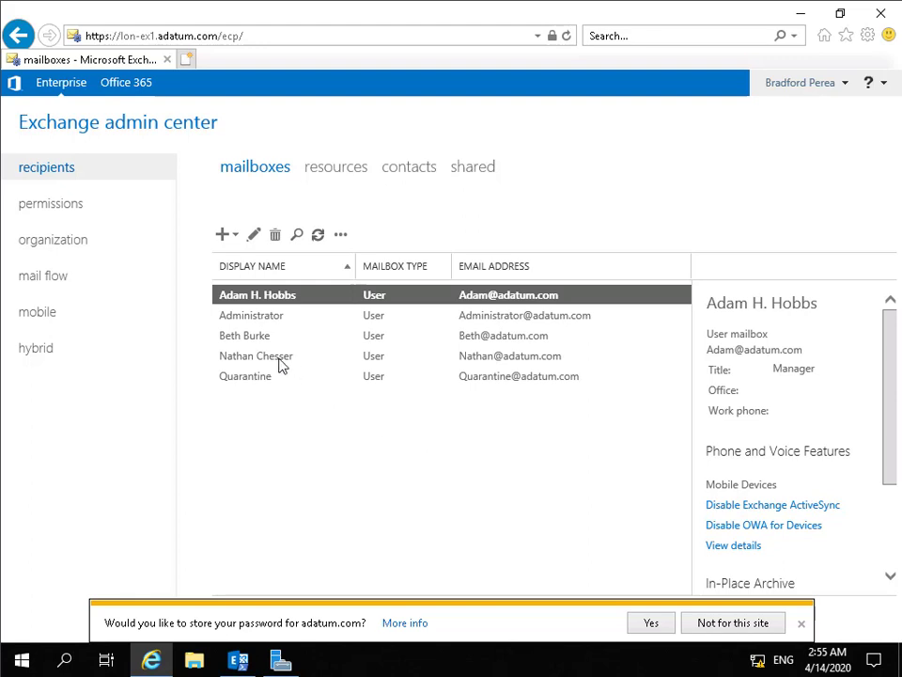
Open the Administrator mailbox properties, check whether the First name field can be edited, and cancel.
{"action": "left_click", "coordinate": [252, 319]}
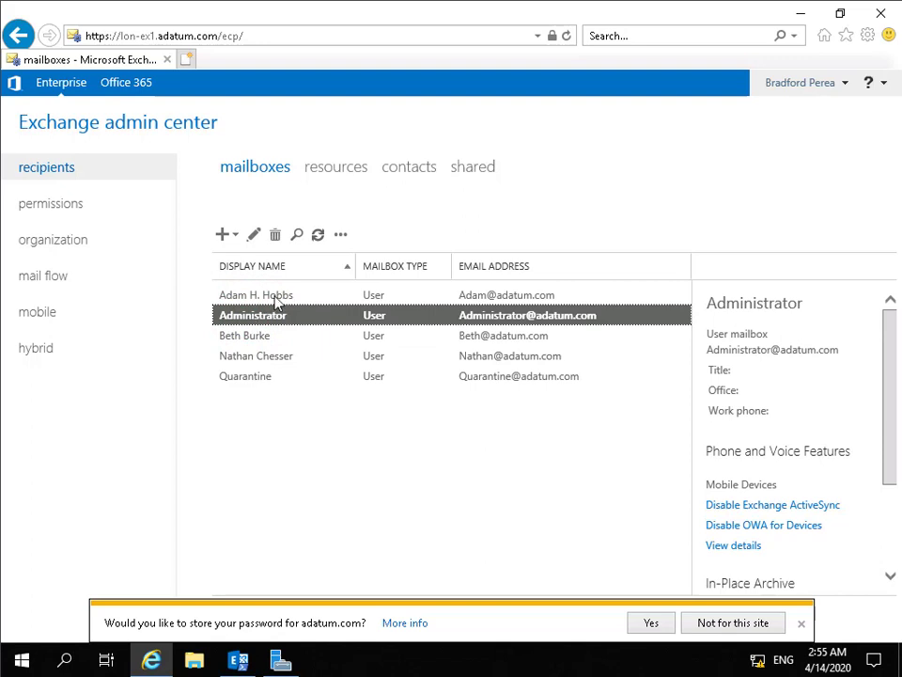
{"action": "left_click", "coordinate": [253, 234]}
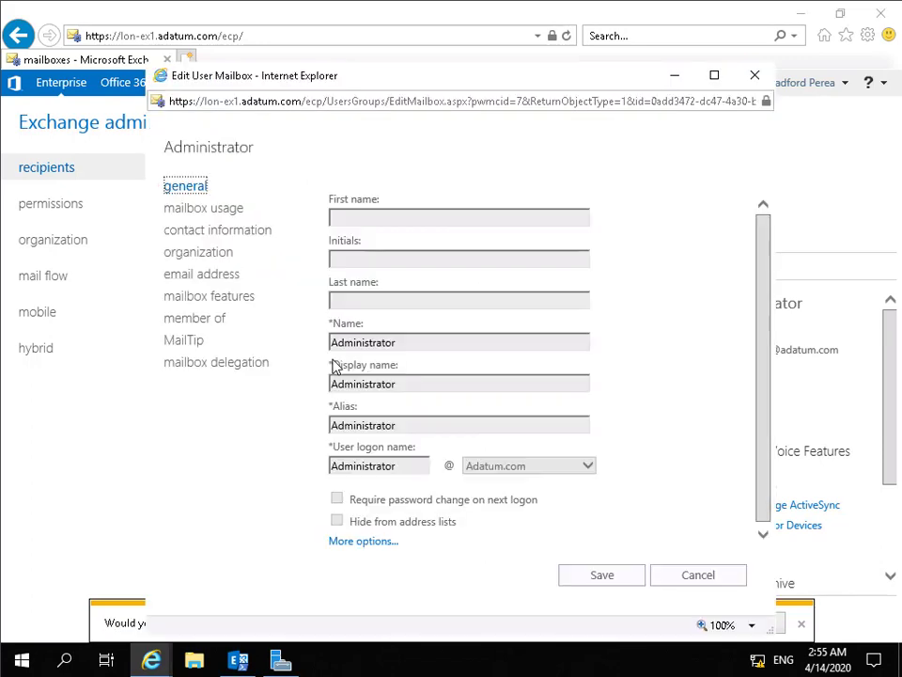
{"action": "left_click", "coordinate": [371, 217]}
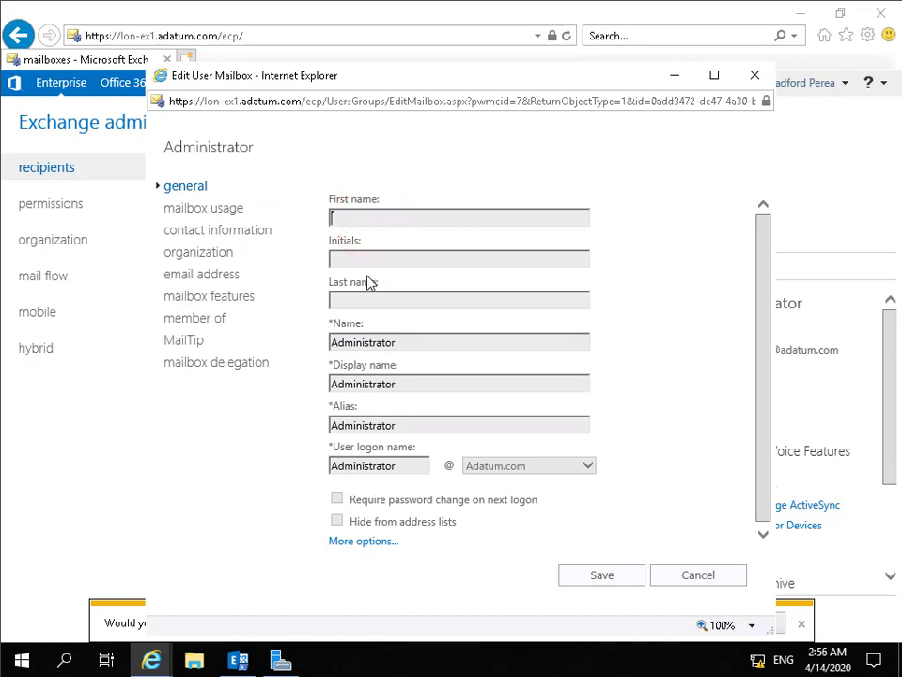
{"action": "left_click", "coordinate": [685, 578]}
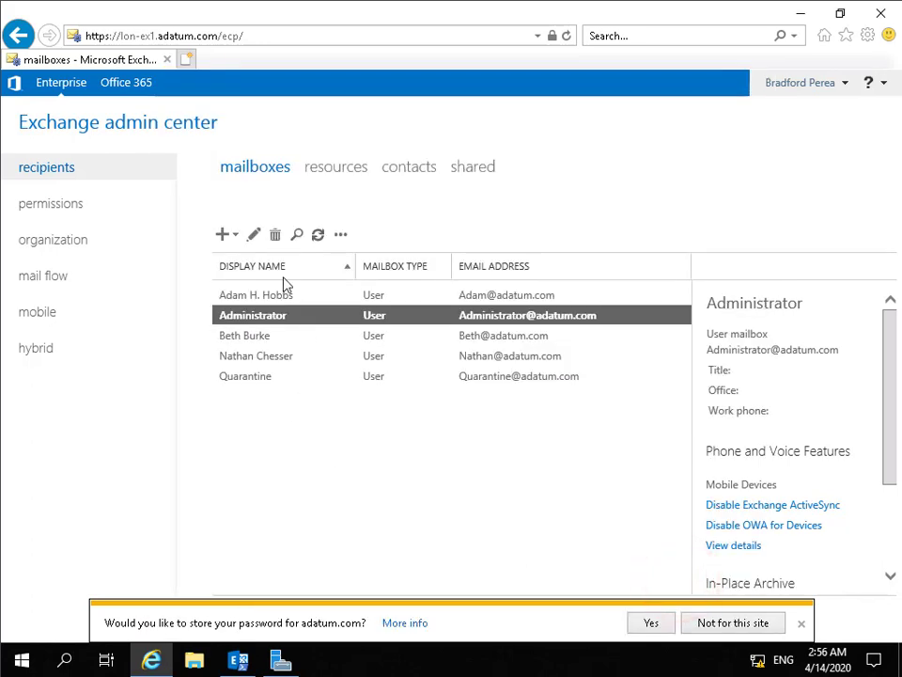
Try to create a user mailbox for an existing user from adatum.com/Managers with the user's first name as alias, and cancel the form.
{"action": "left_click", "coordinate": [223, 234]}
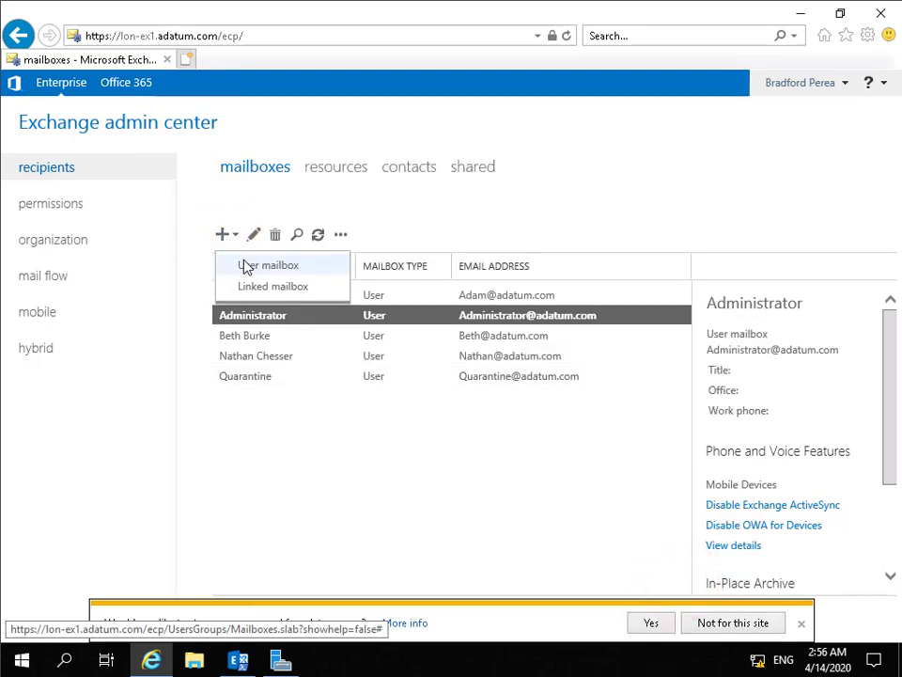
{"action": "left_click", "coordinate": [245, 266]}
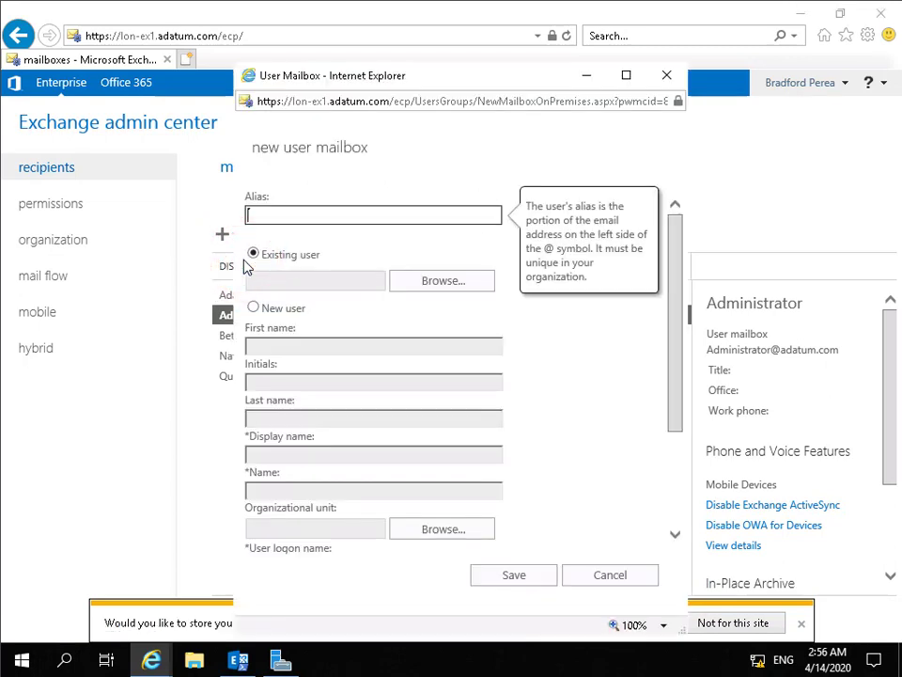
{"action": "left_click", "coordinate": [301, 222]}
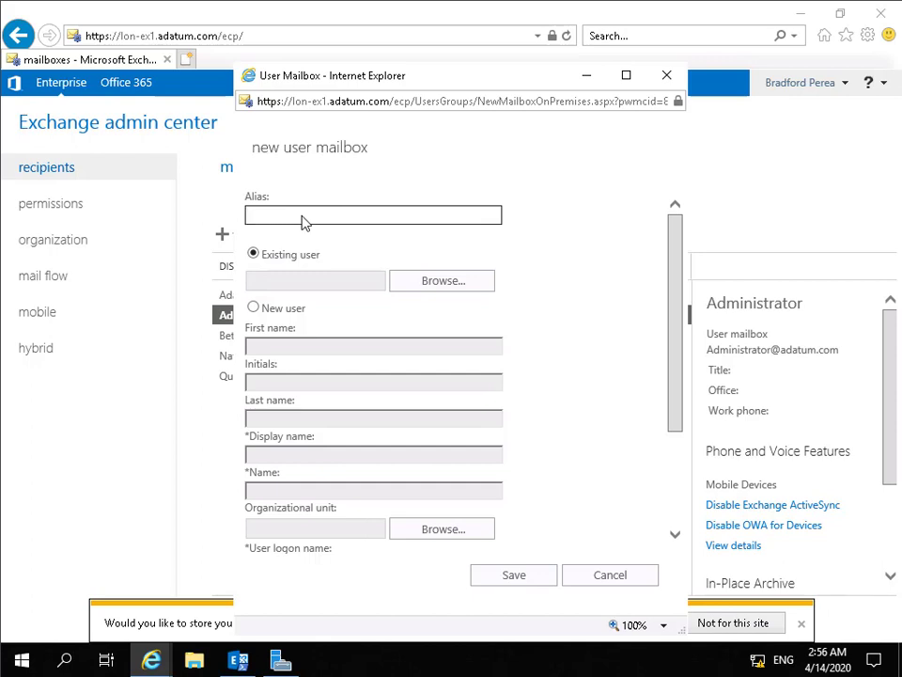
{"action": "type", "text": "Aidan"}
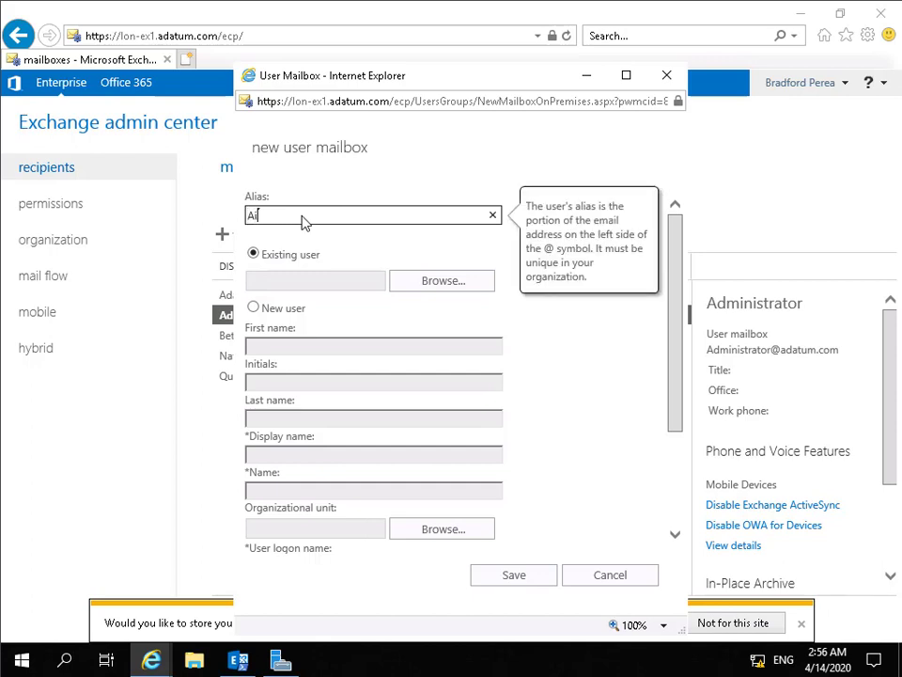
{"action": "left_click", "coordinate": [441, 281]}
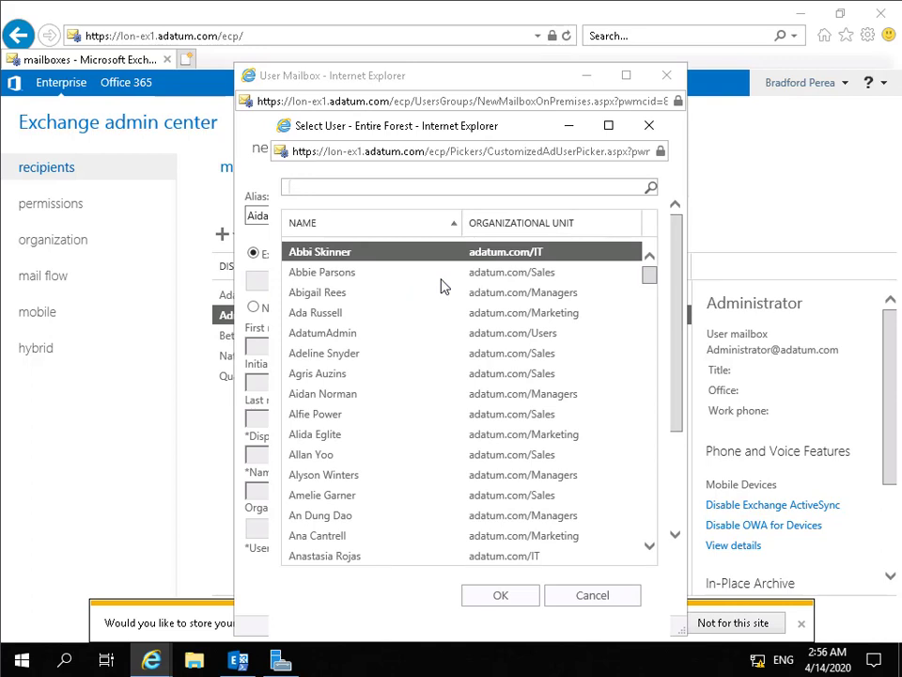
{"action": "left_click", "coordinate": [350, 394]}
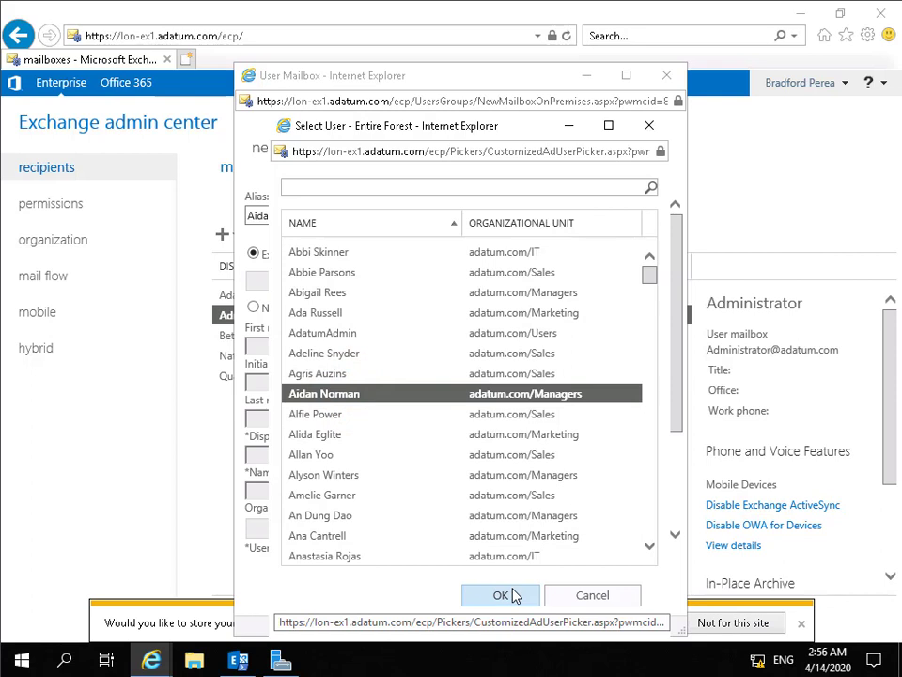
{"action": "left_click", "coordinate": [508, 595]}
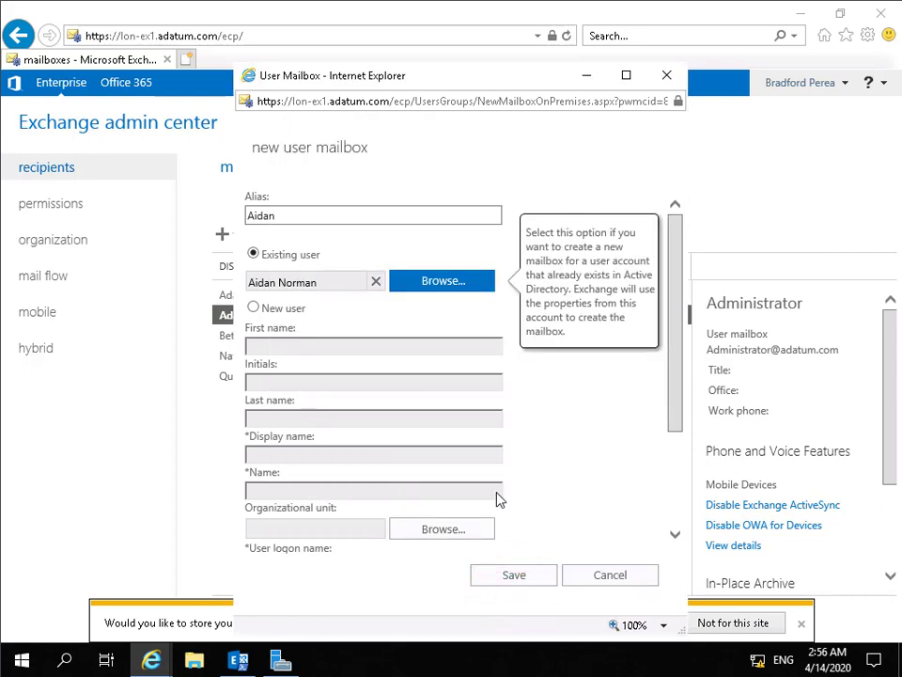
{"action": "left_click", "coordinate": [516, 574]}
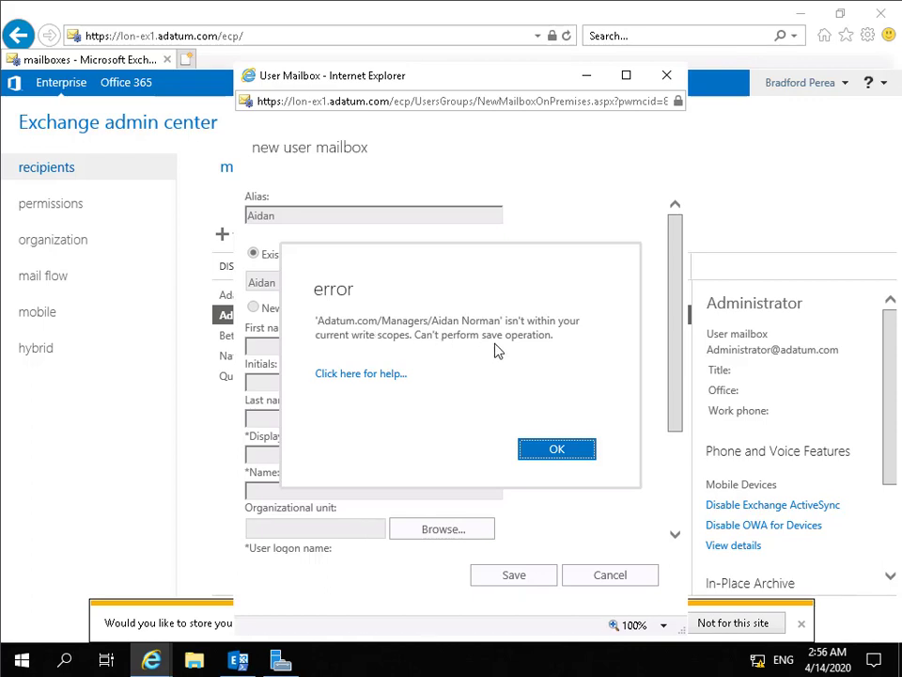
{"action": "left_click", "coordinate": [544, 451]}
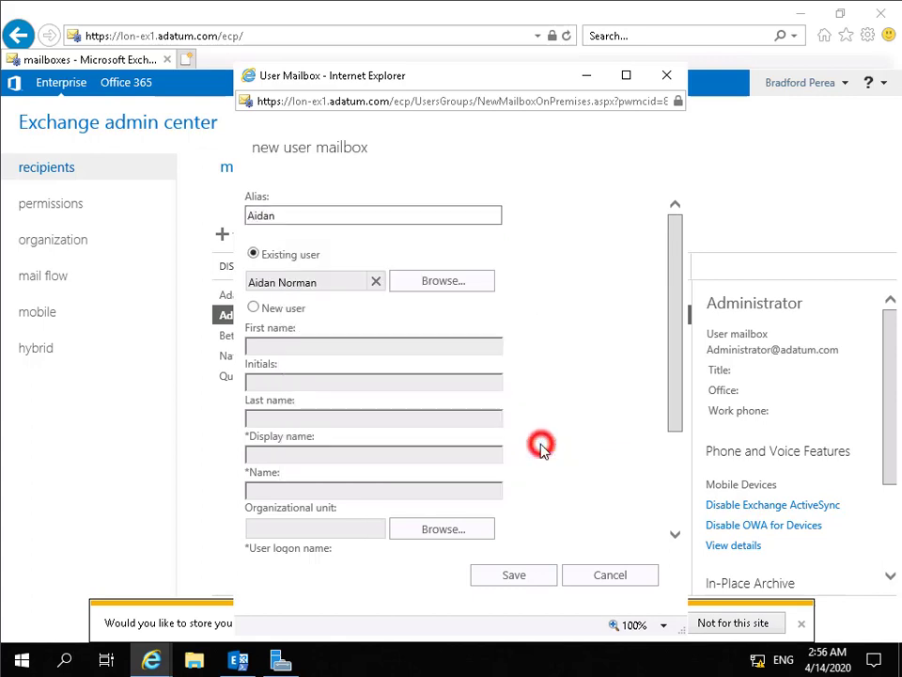
{"action": "left_click", "coordinate": [609, 574]}
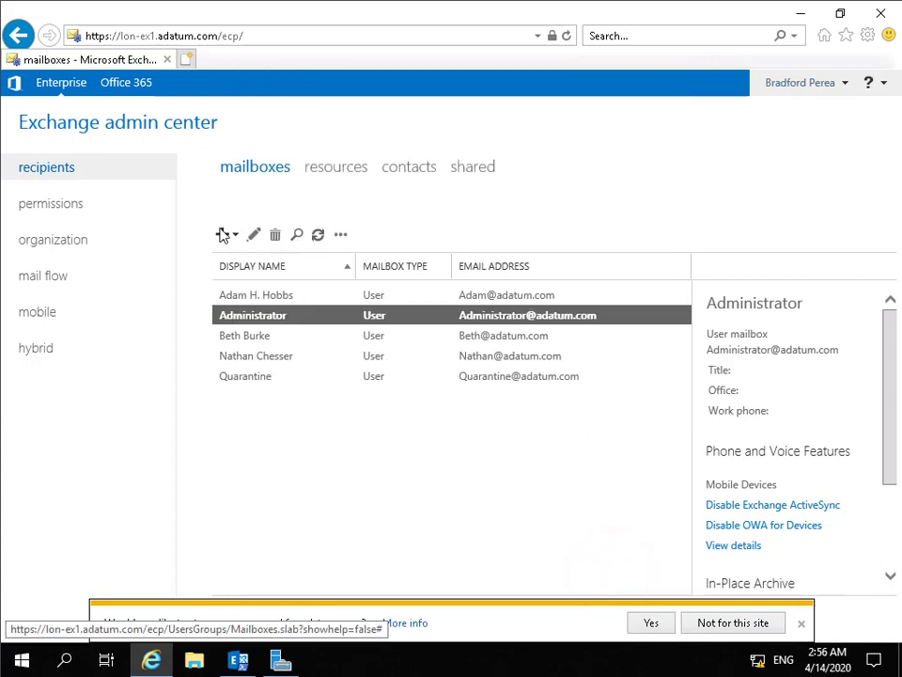
Create a user mailbox for an existing user from adatum.com/Marketing, using the user's first name as the alias.
{"action": "left_click", "coordinate": [221, 233]}
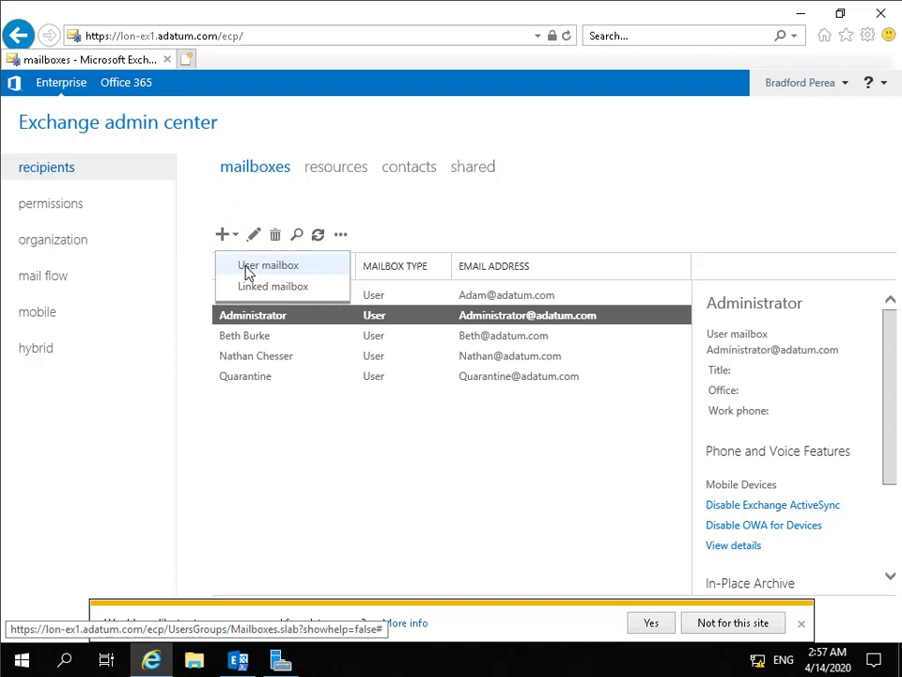
{"action": "left_click", "coordinate": [247, 269]}
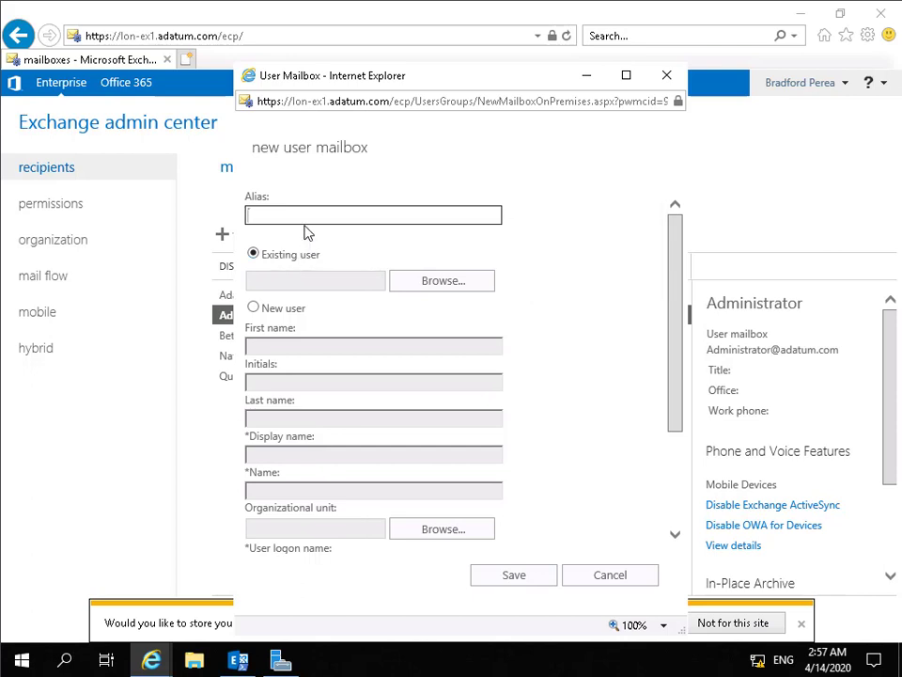
{"action": "type", "text": "Anthony"}
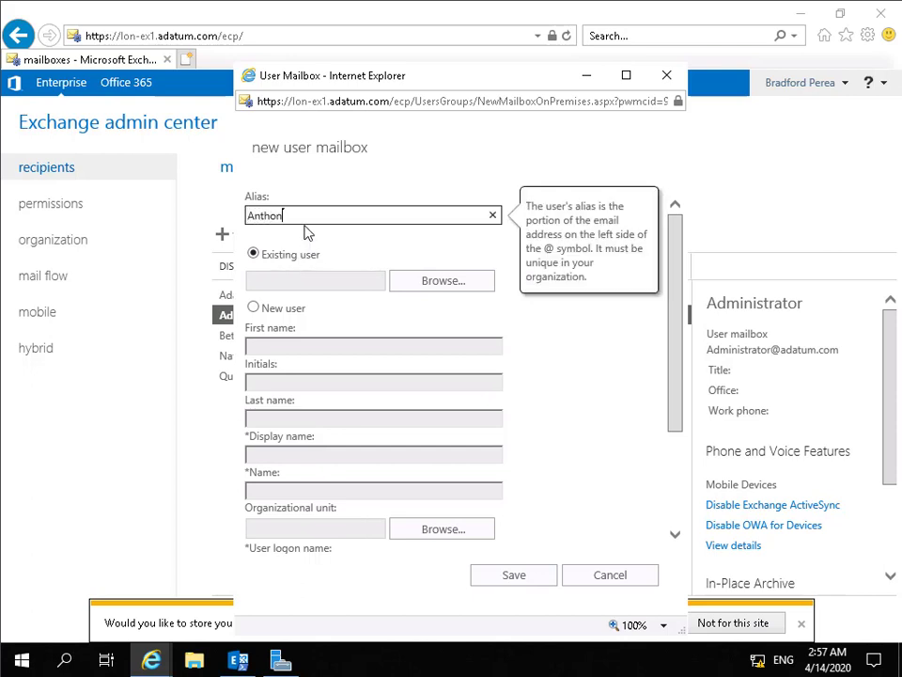
{"action": "left_click", "coordinate": [420, 286]}
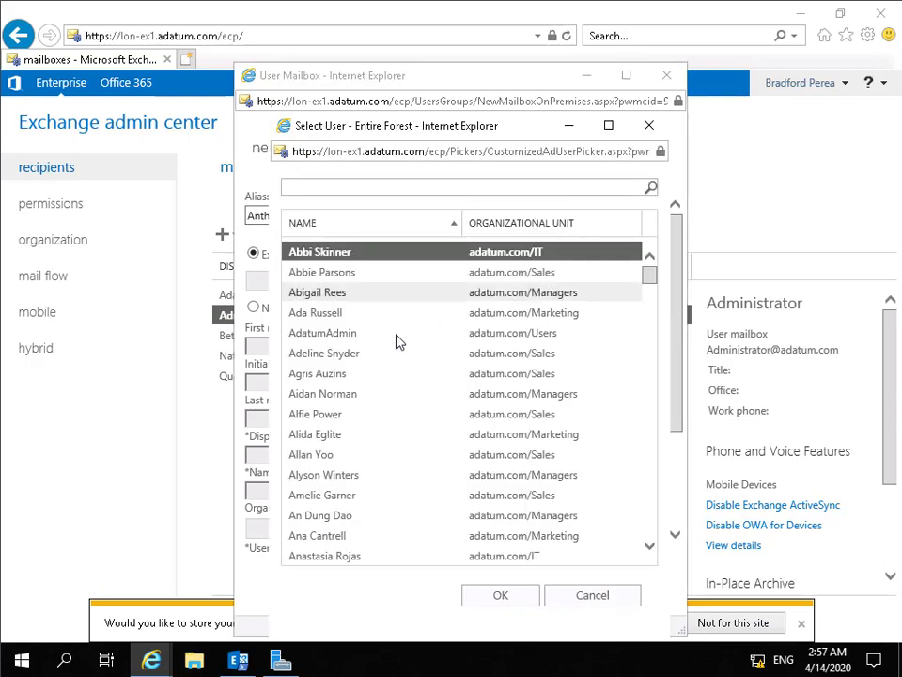
{"action": "scroll", "coordinate": [451, 515], "scroll_direction": "down", "scroll_amount": 2}
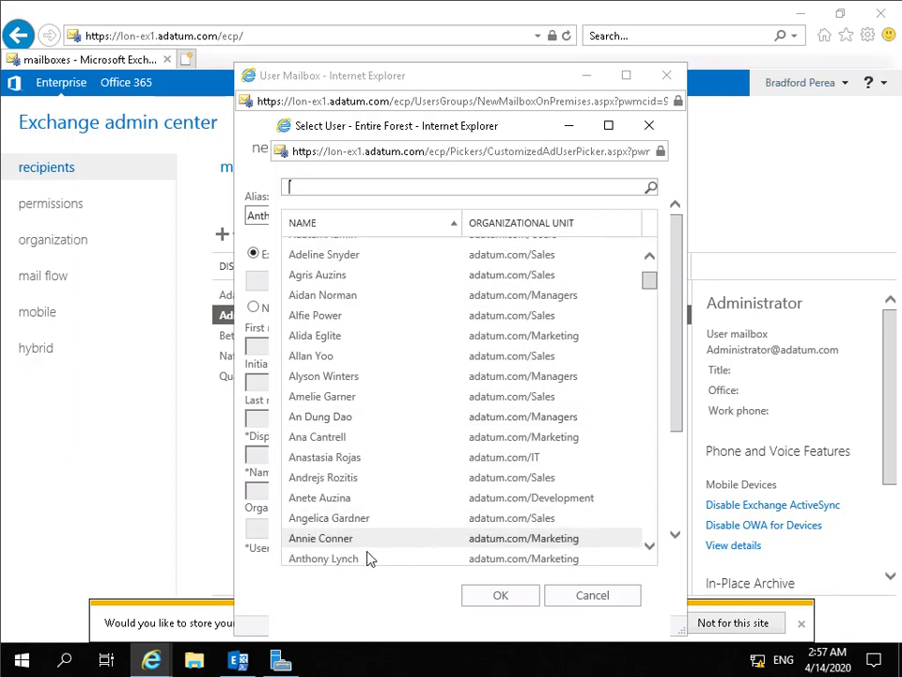
{"action": "left_click", "coordinate": [435, 557]}
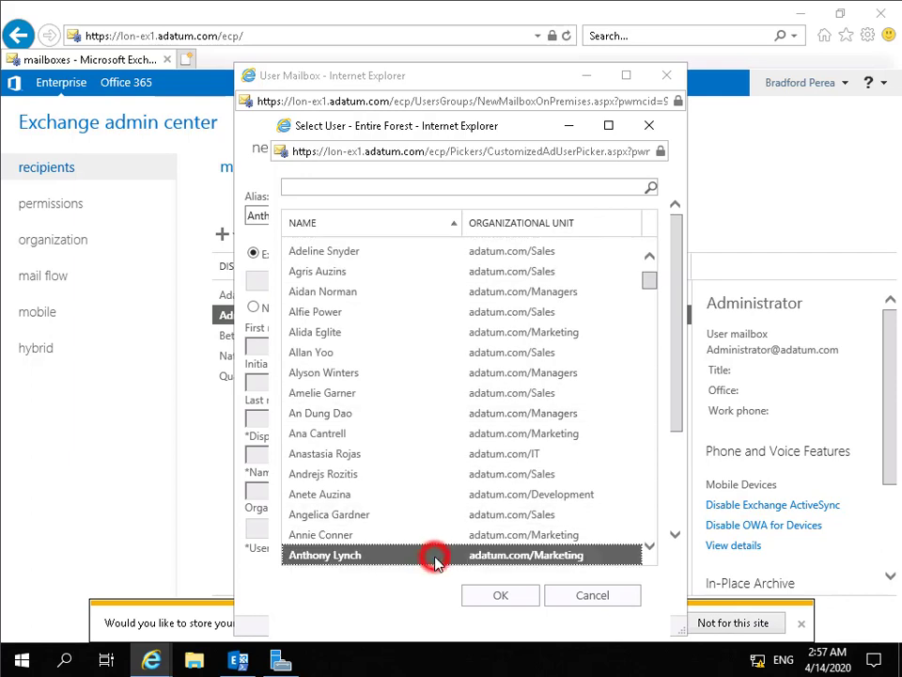
{"action": "left_click", "coordinate": [500, 592]}
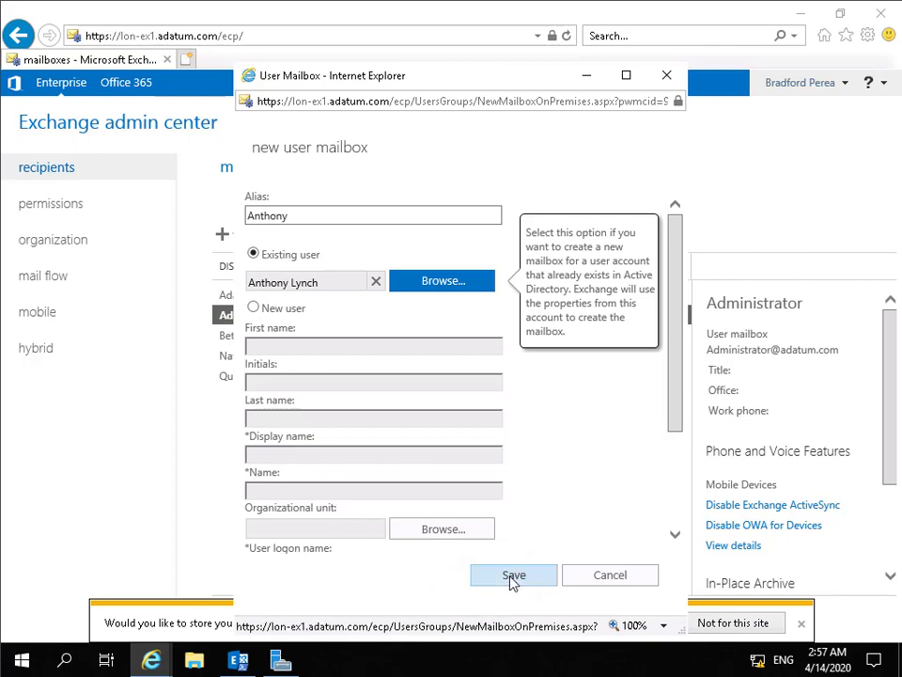
{"action": "left_click", "coordinate": [513, 576]}
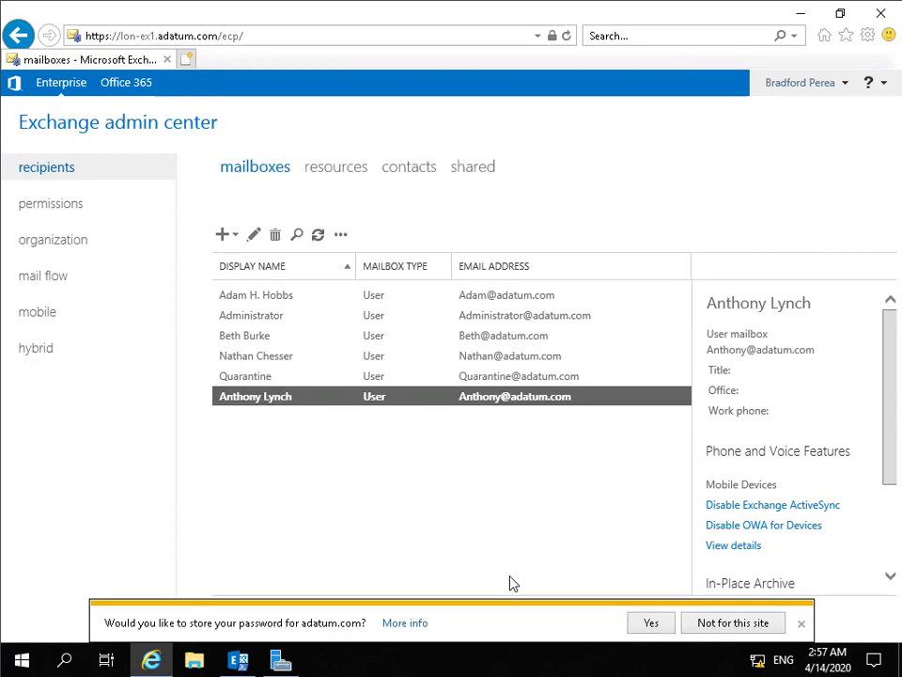